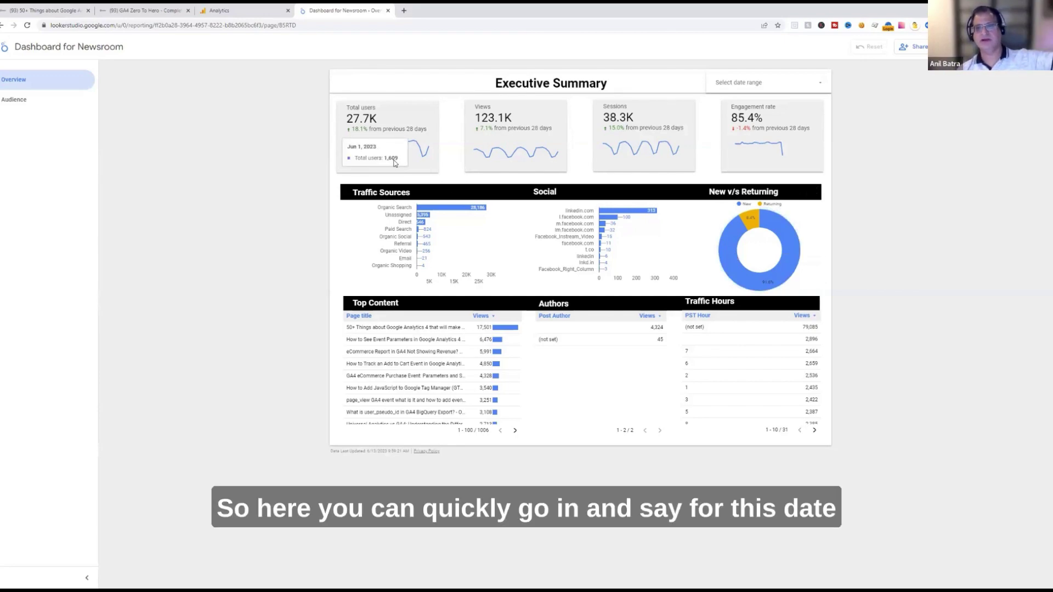
Set the Newsroom dashboard date range to the Last 7 days preset (Jun 6 – Jun 12, 2023)
left_click(775, 86)
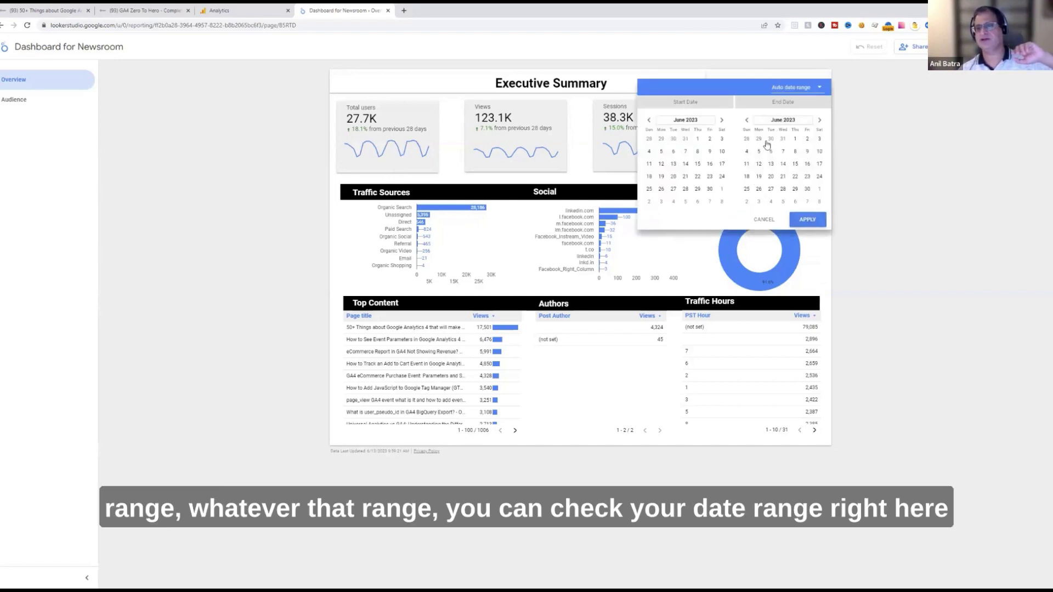
left_click(795, 139)
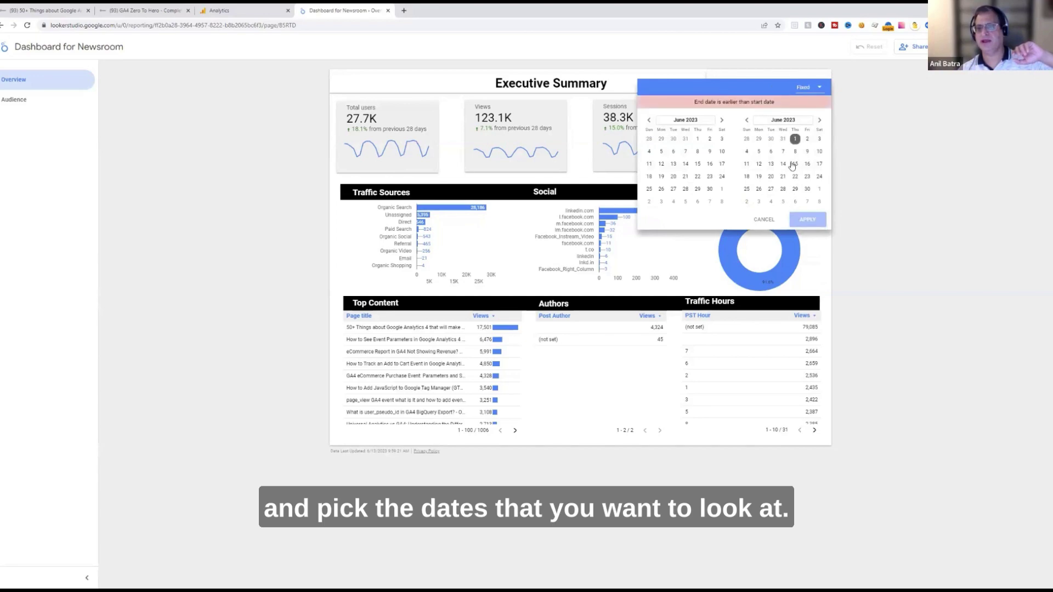
left_click(794, 163)
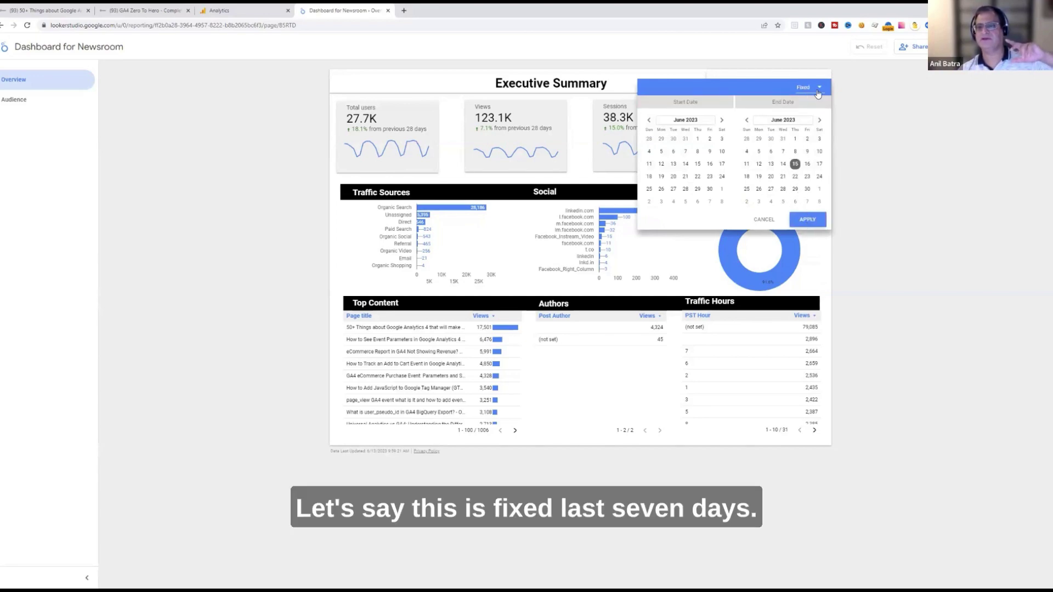
left_click(810, 88)
left_click(810, 107)
left_click(808, 220)
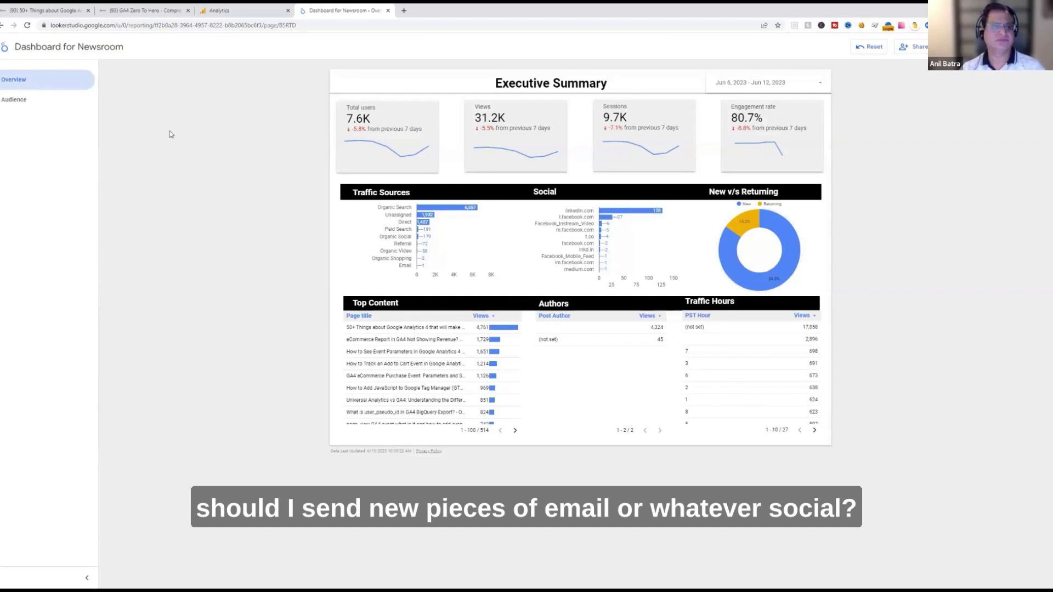
Visit the dashboard's Audience page, then return to the Overview page
left_click(32, 101)
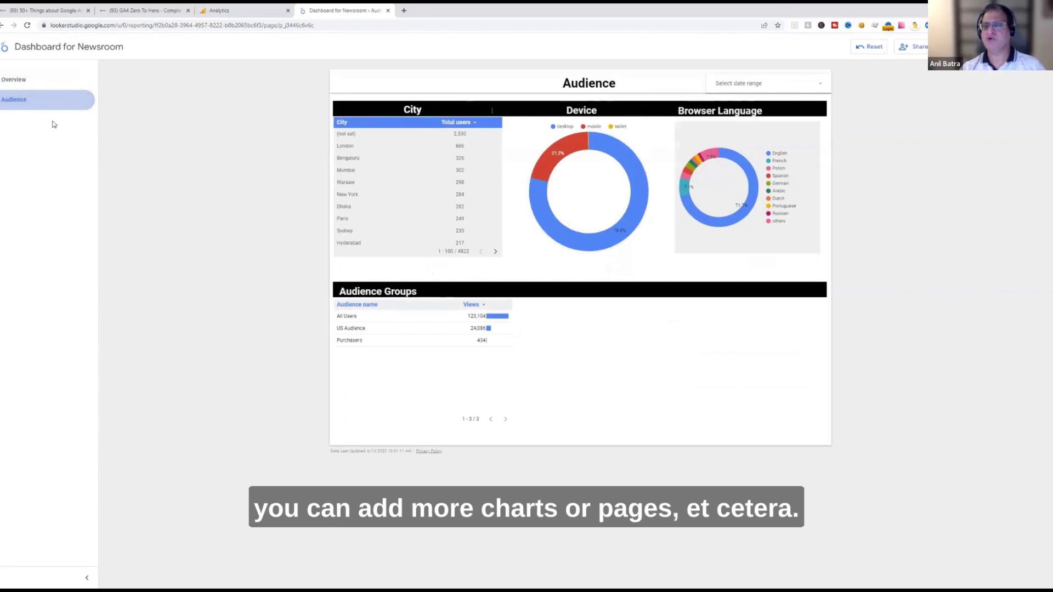
left_click(31, 83)
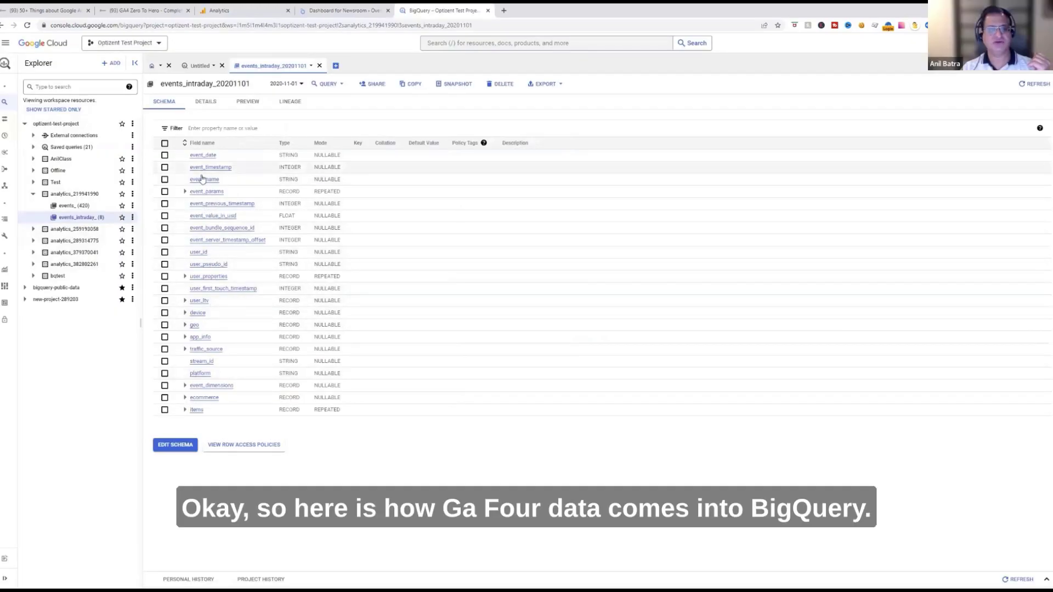
Preview events_intraday_20201101 rows, showing events like user_engagement and session_start
left_click(247, 101)
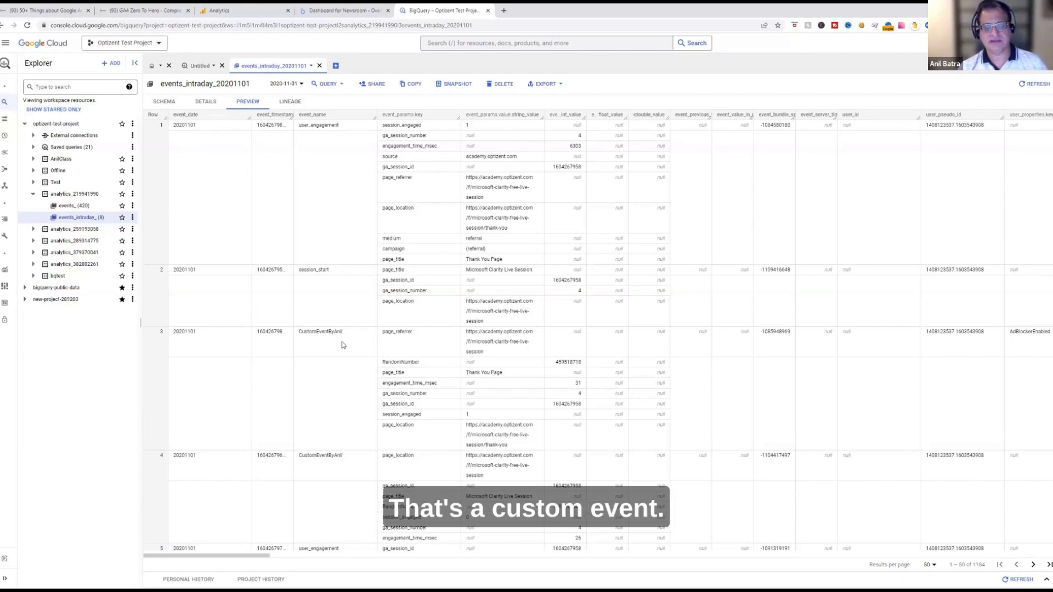
scroll(362, 440, "down", 3)
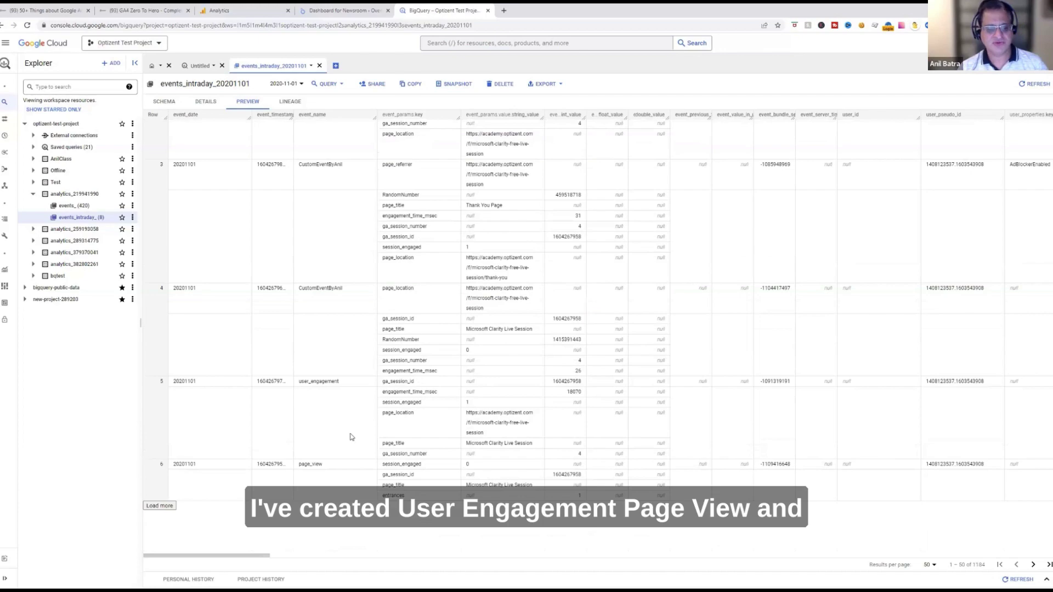
scroll(364, 411, "up", 3)
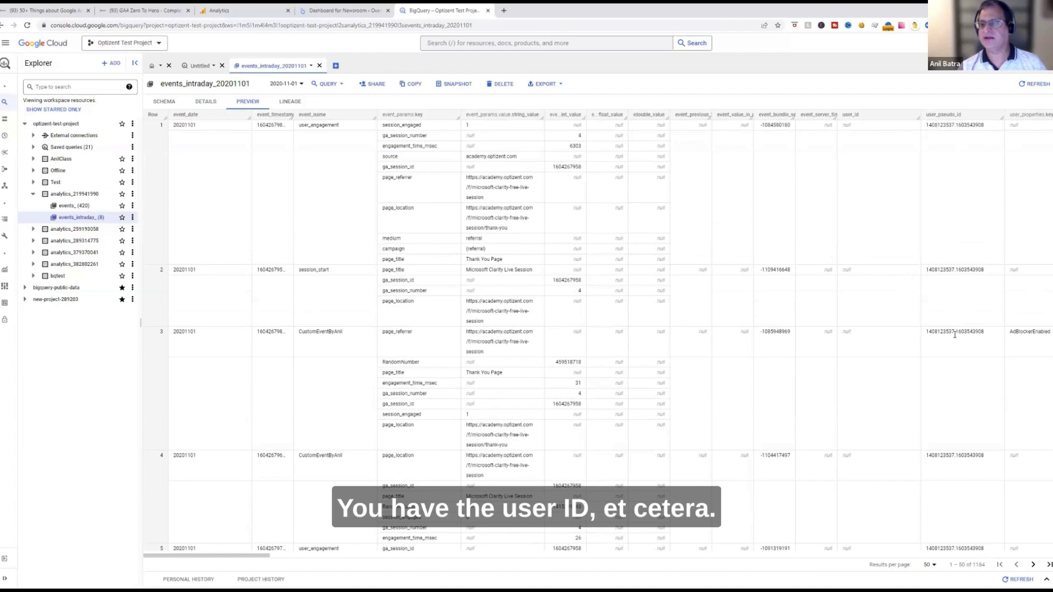
mouse_move(247, 556)
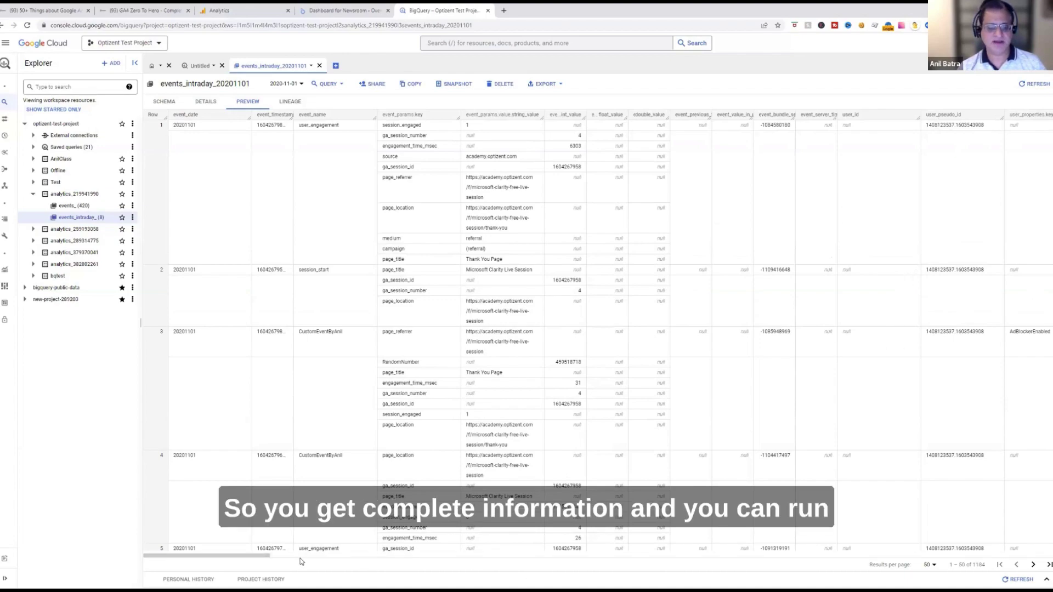
mouse_move(305, 560)
left_mouse_down()
mouse_move(580, 579)
mouse_move(1029, 558)
mouse_move(206, 558)
left_mouse_up()
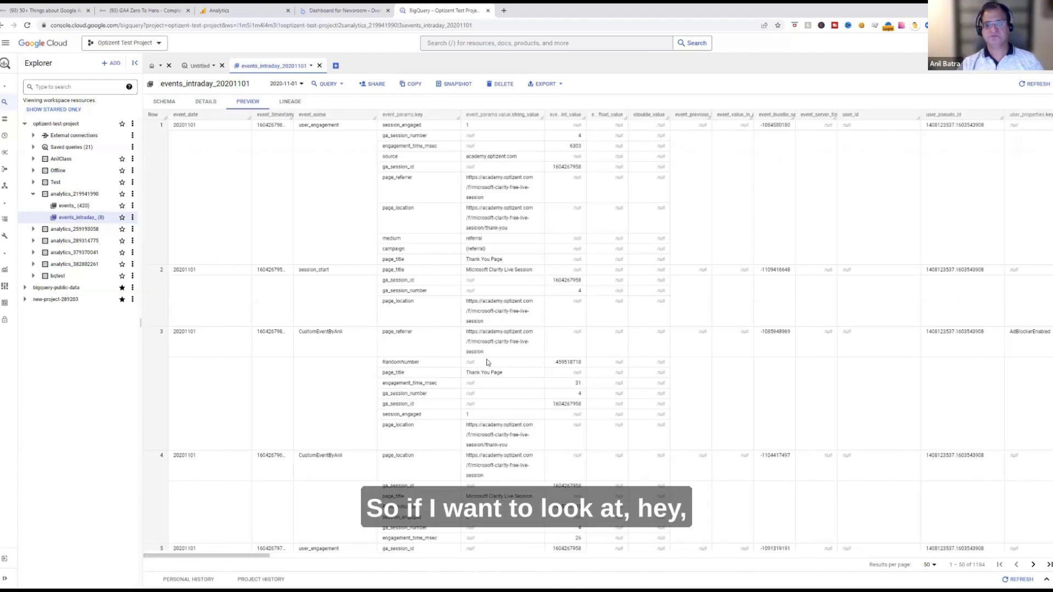